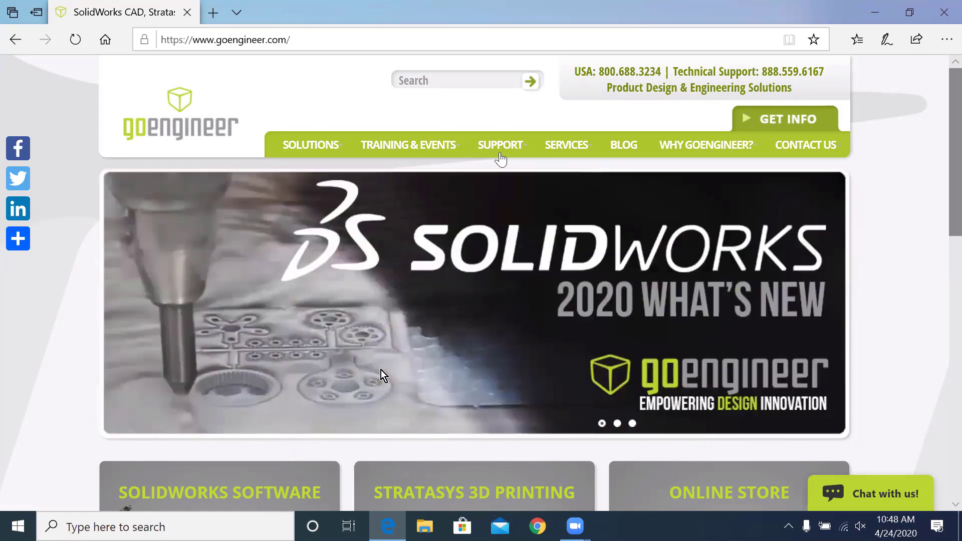
Step: Send the chat message "How do I share my Video?" to Everyone in the meeting and close the chat window
mouse_move(497, 159)
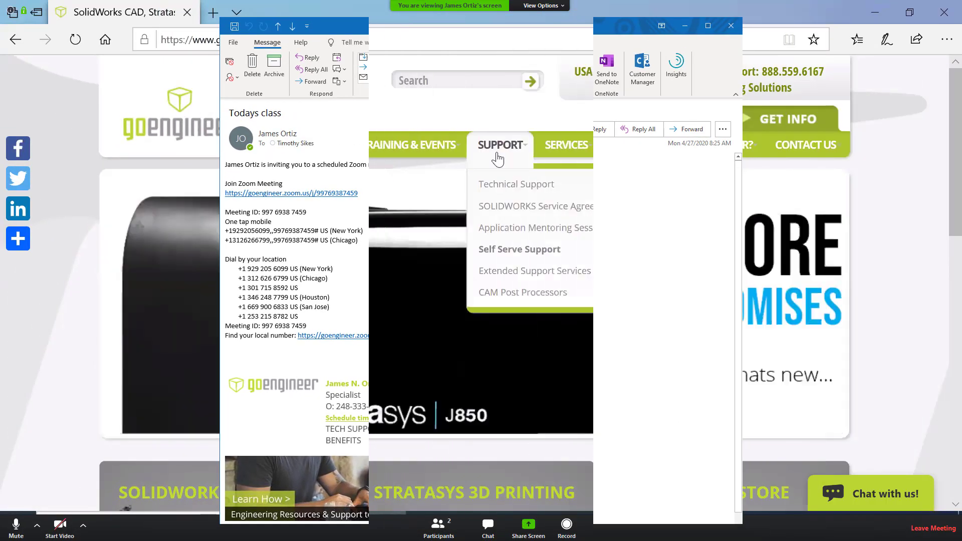
left_click(487, 526)
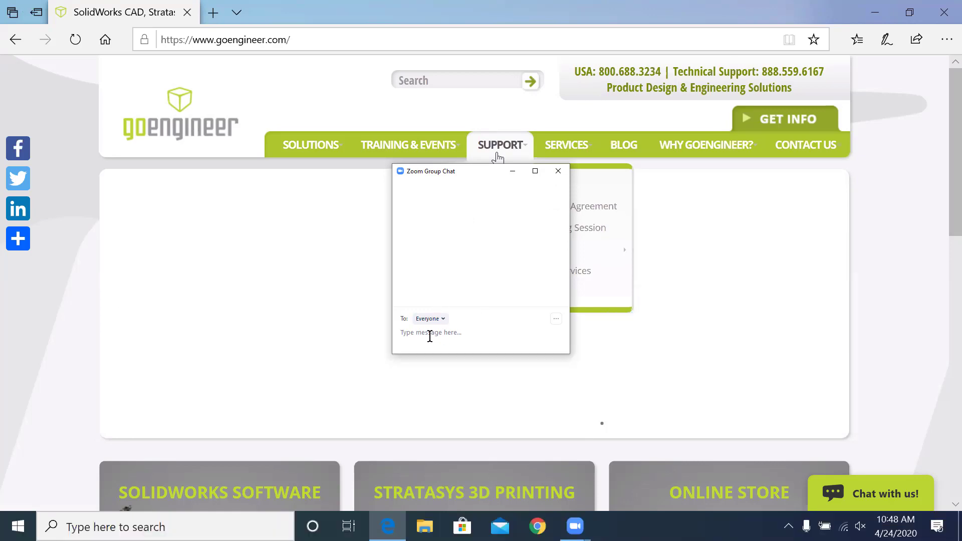
type("How do I shar")
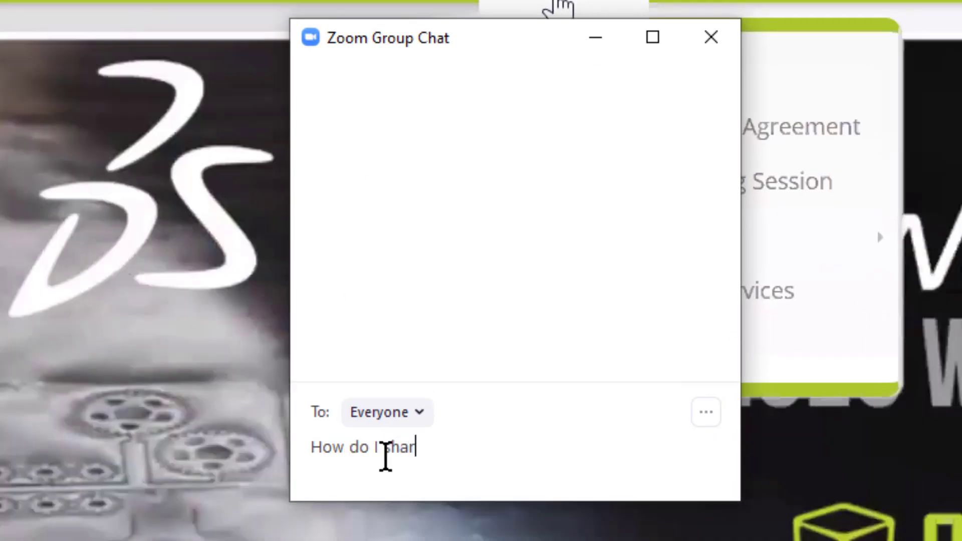
type("e my Video?")
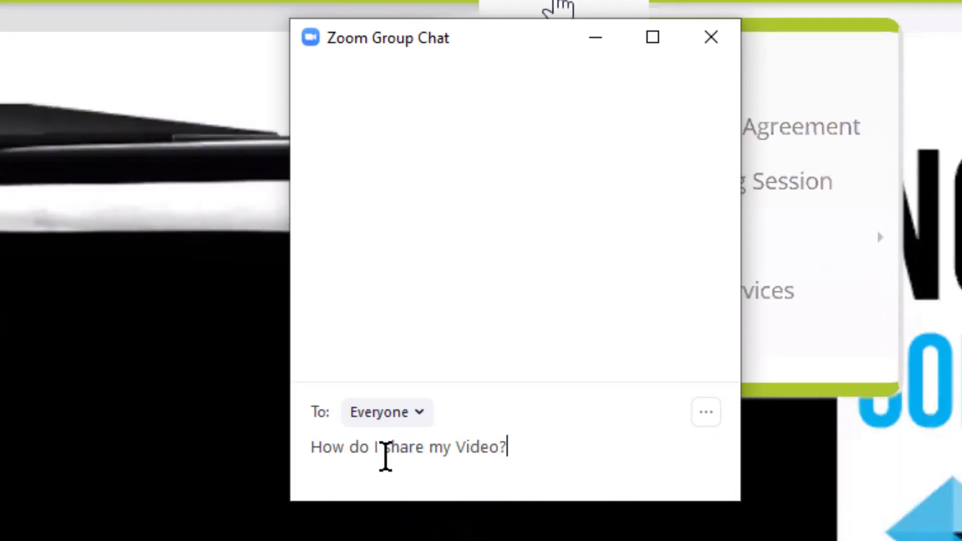
key("Return")
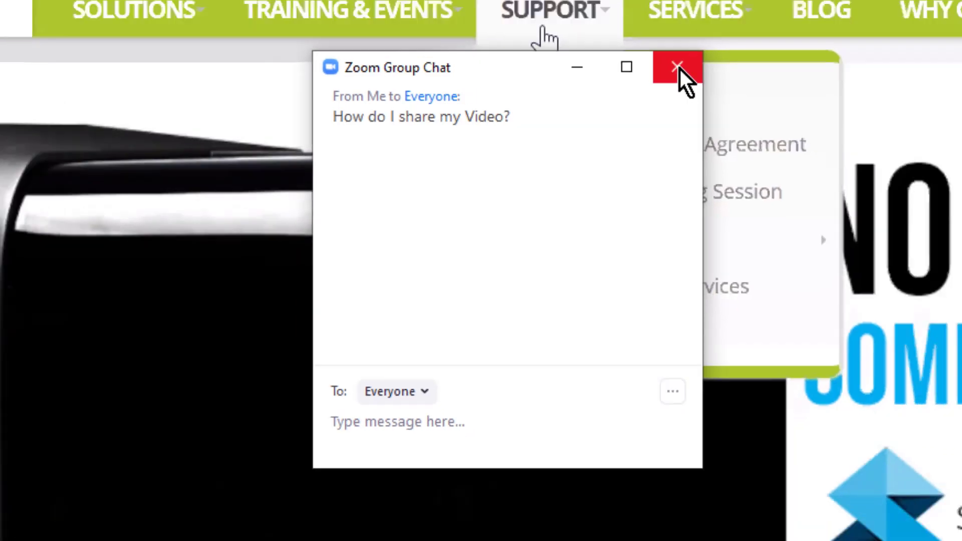
left_click(711, 37)
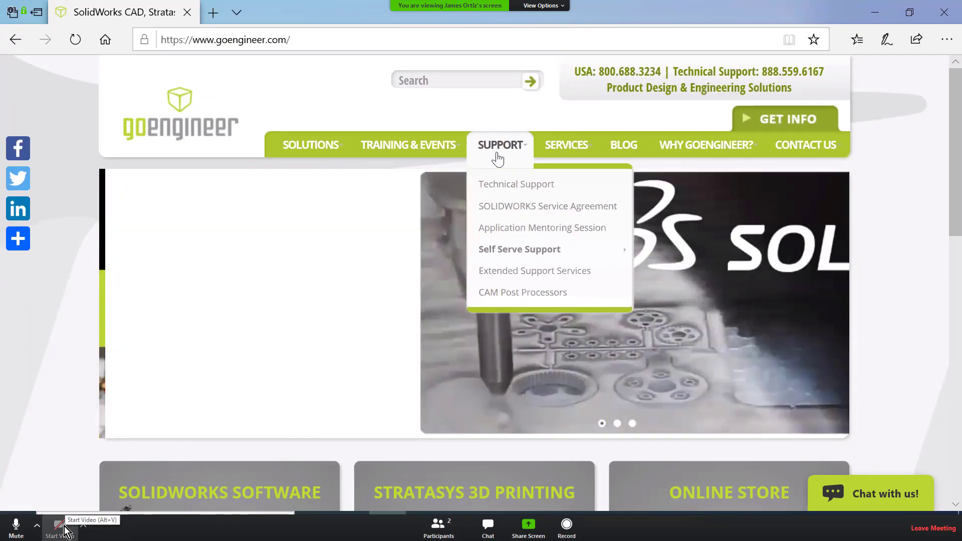
Step: Start the webcam video and move the floating video panel away from its corner
left_click(65, 530)
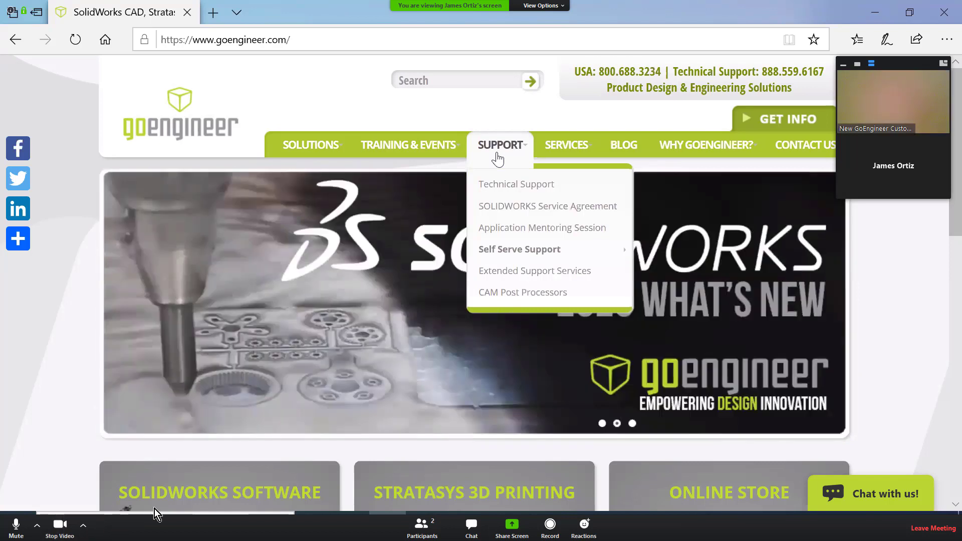
mouse_move(940, 113)
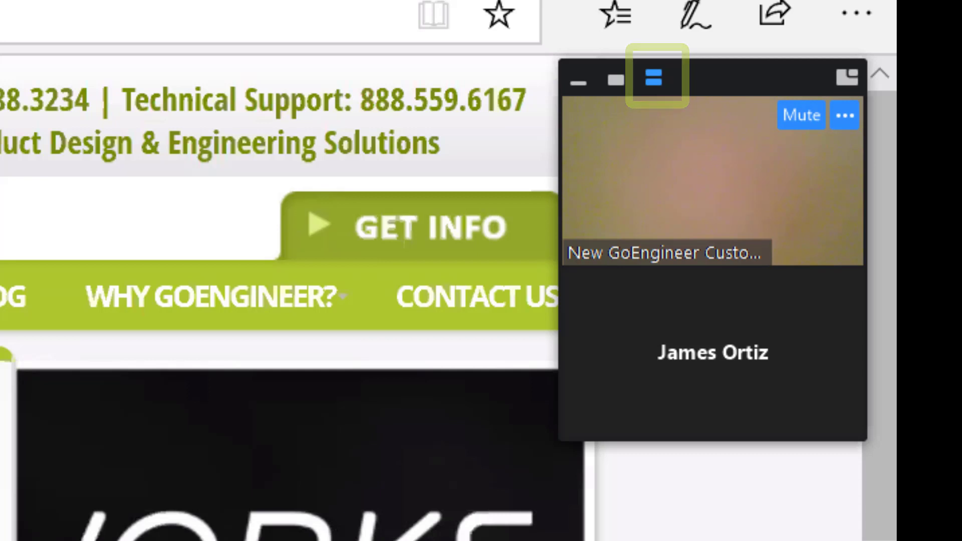
left_click_drag(715, 73, 419, 155)
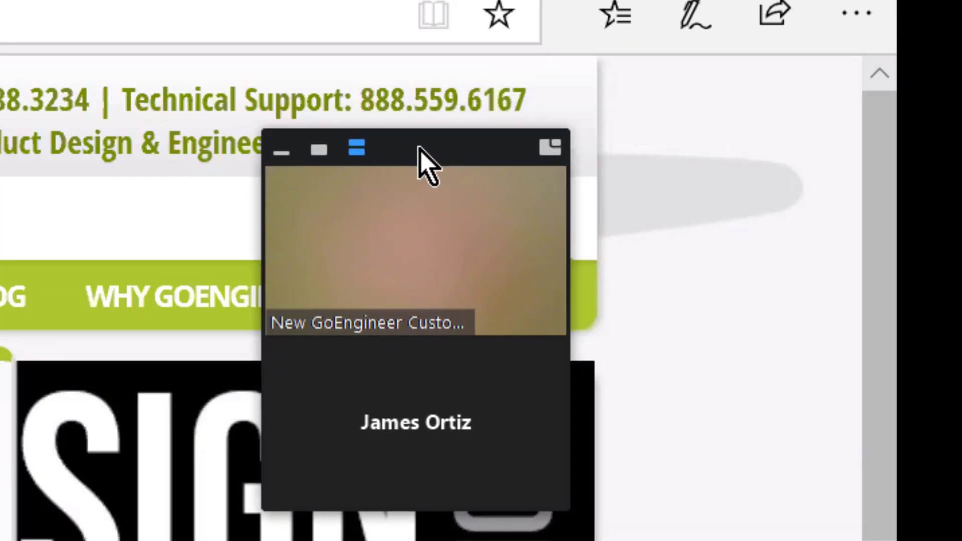
Step: Swap the shared screen with the video, then enlarge the shared-screen thumbnail and place it beside the participant's name
left_click(547, 150)
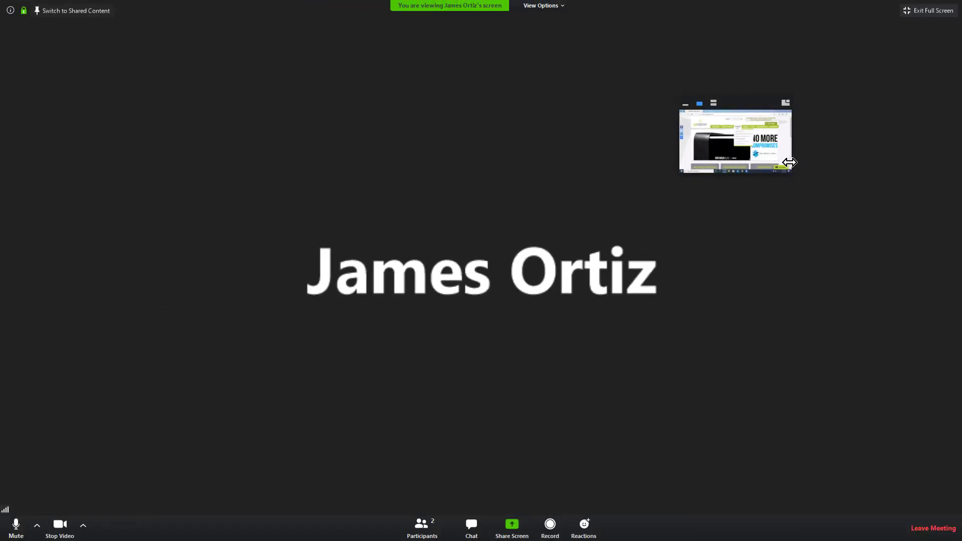
left_click_drag(789, 163, 918, 182)
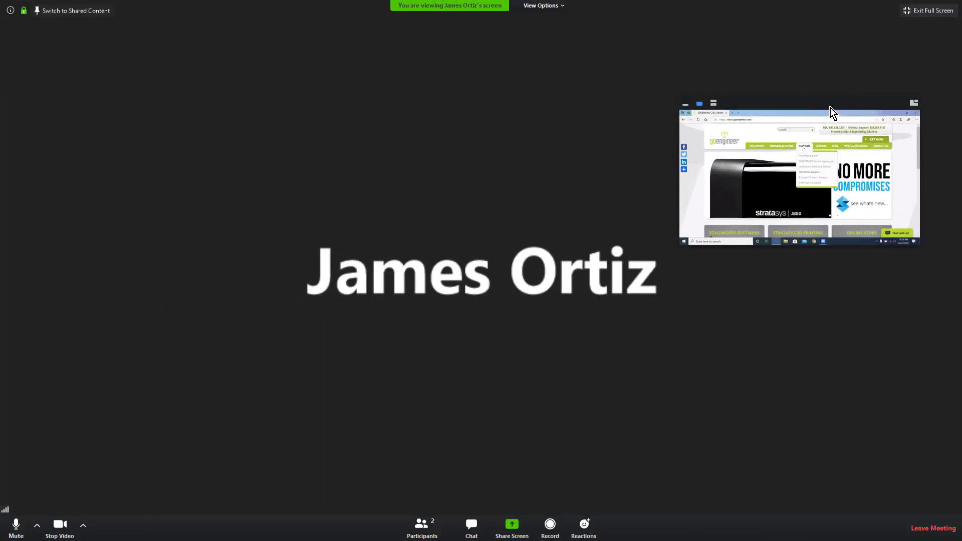
left_click_drag(813, 106, 511, 66)
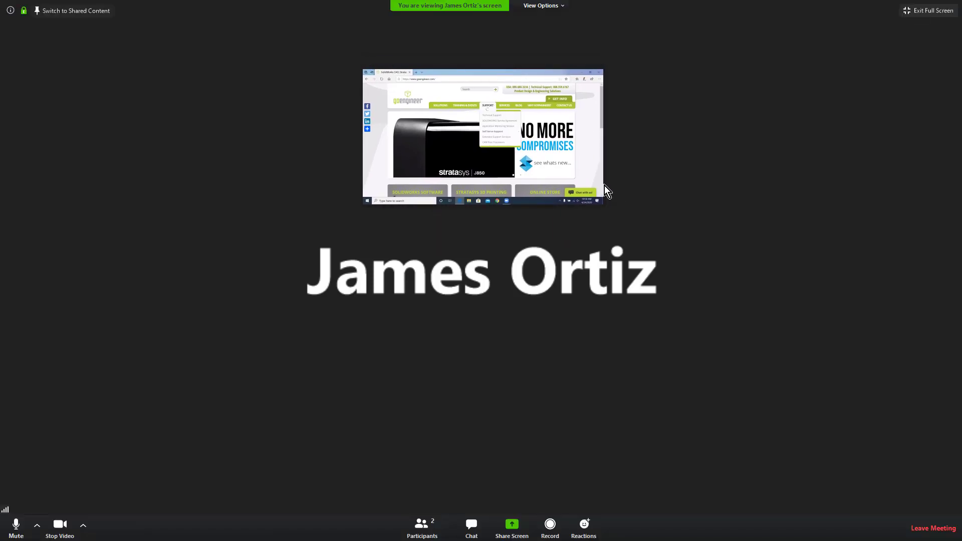
left_click_drag(604, 187, 769, 217)
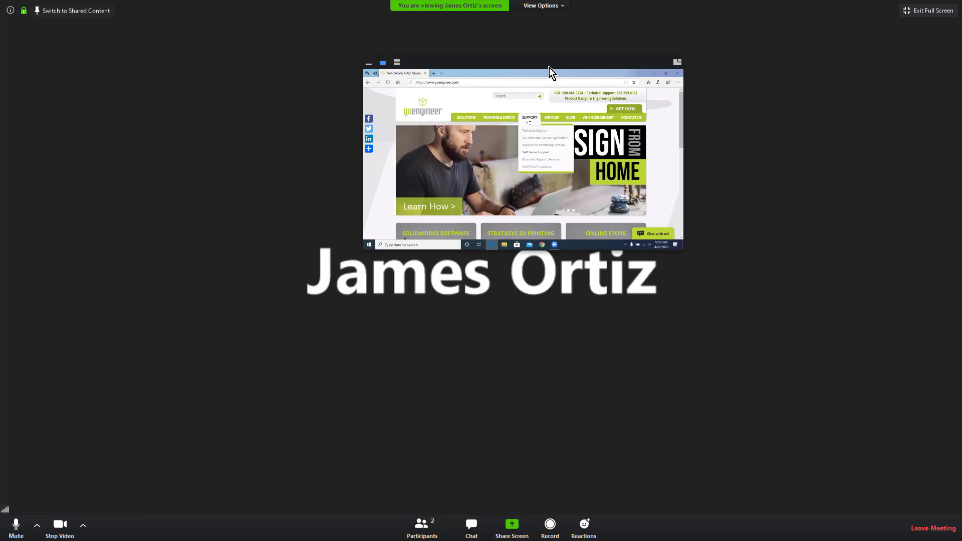
left_click_drag(550, 68, 792, 53)
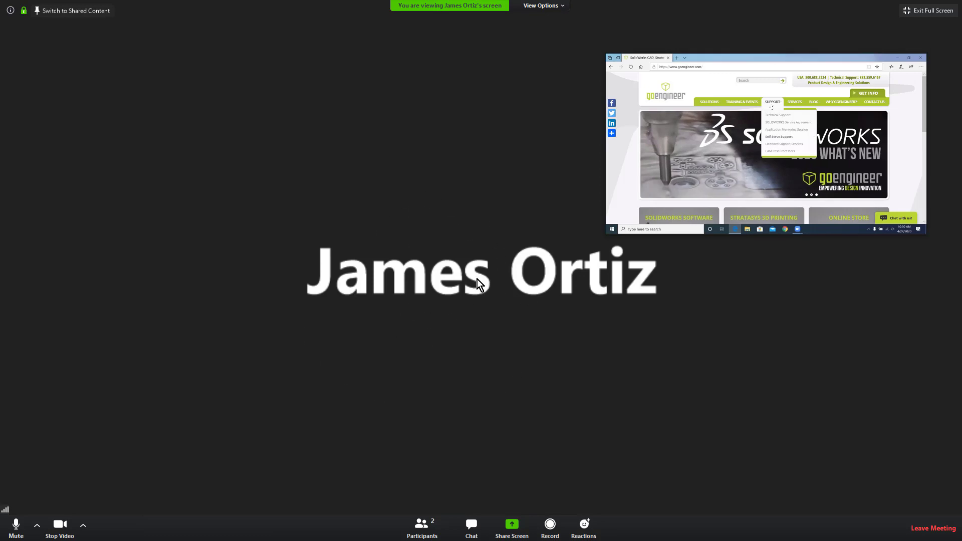
Step: Swap the shared screen back into the main view and shrink the floating video panel into the screen corner
mouse_move(732, 208)
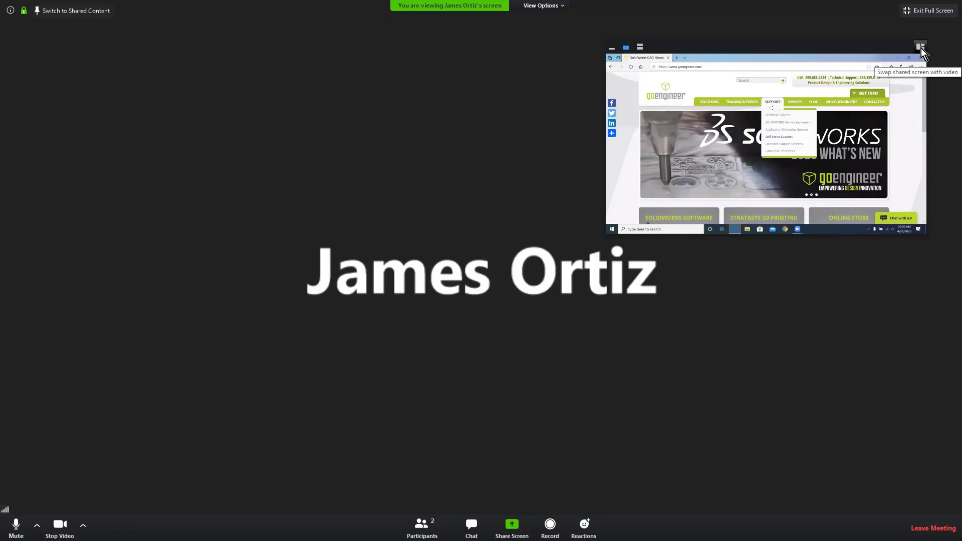
left_click(921, 48)
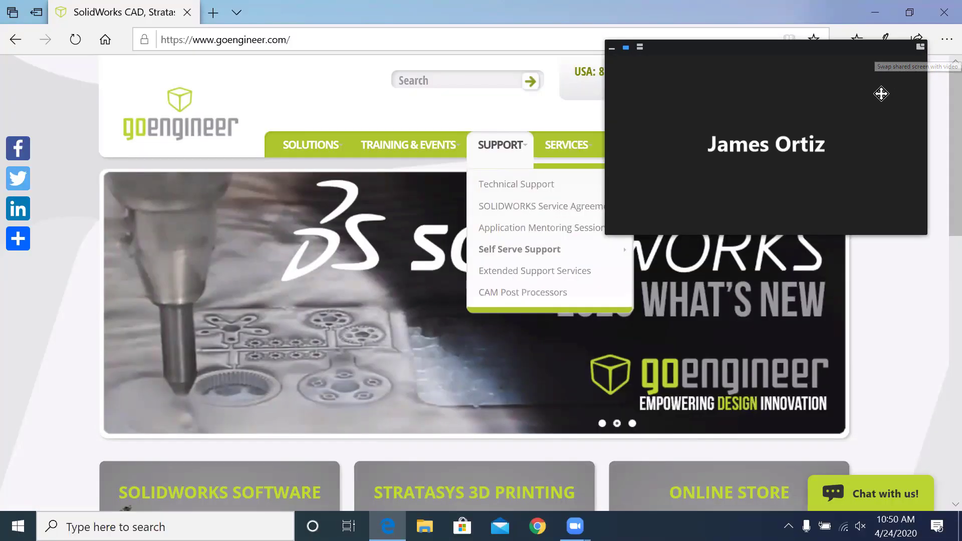
left_click_drag(832, 50, 864, 18)
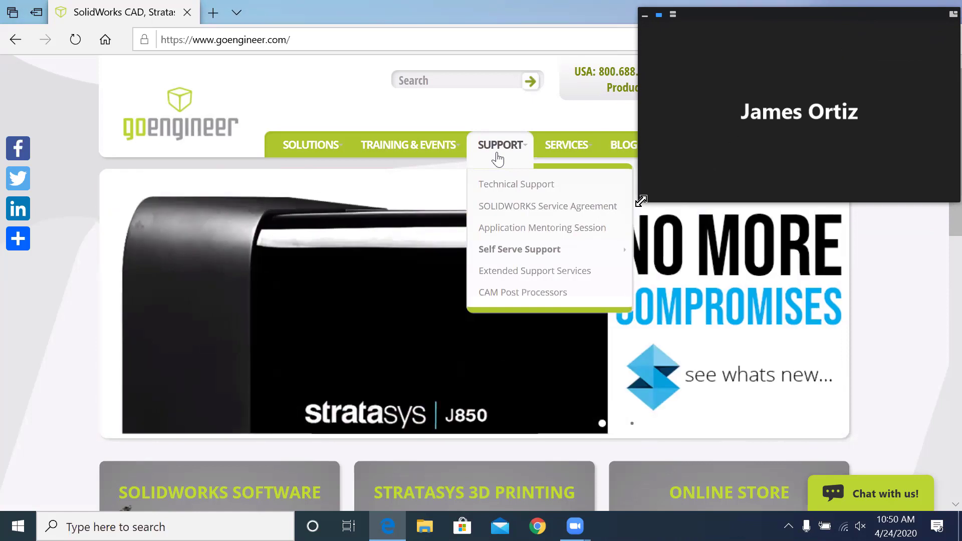
left_click_drag(642, 201, 733, 157)
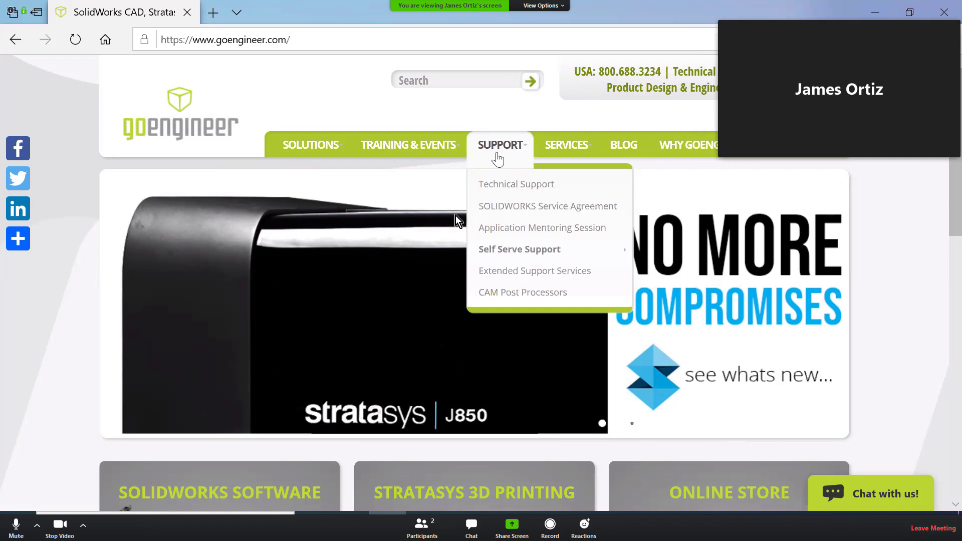
Step: Stop the webcam video
left_click(69, 528)
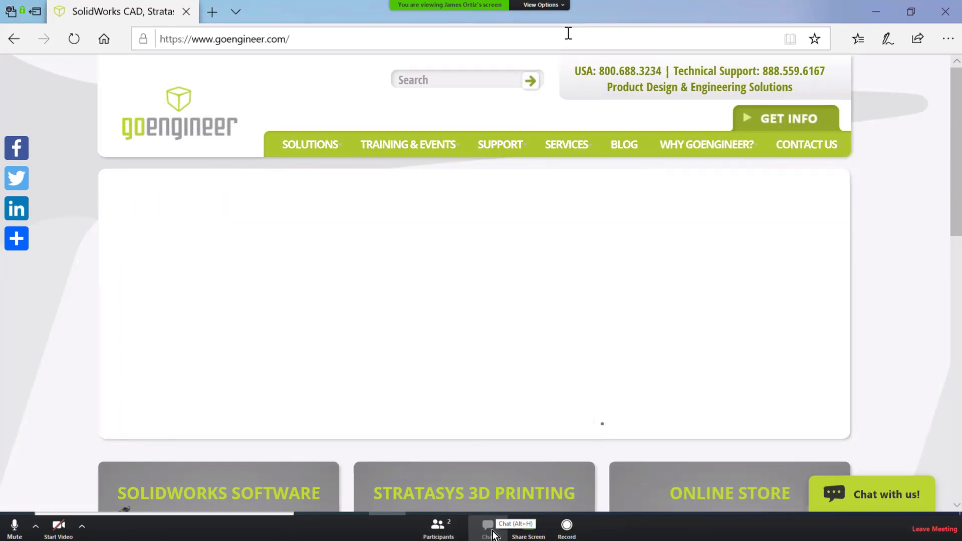
Step: Send the chat message "How do I share my screen?" to Everyone and close the chat window
left_click(494, 534)
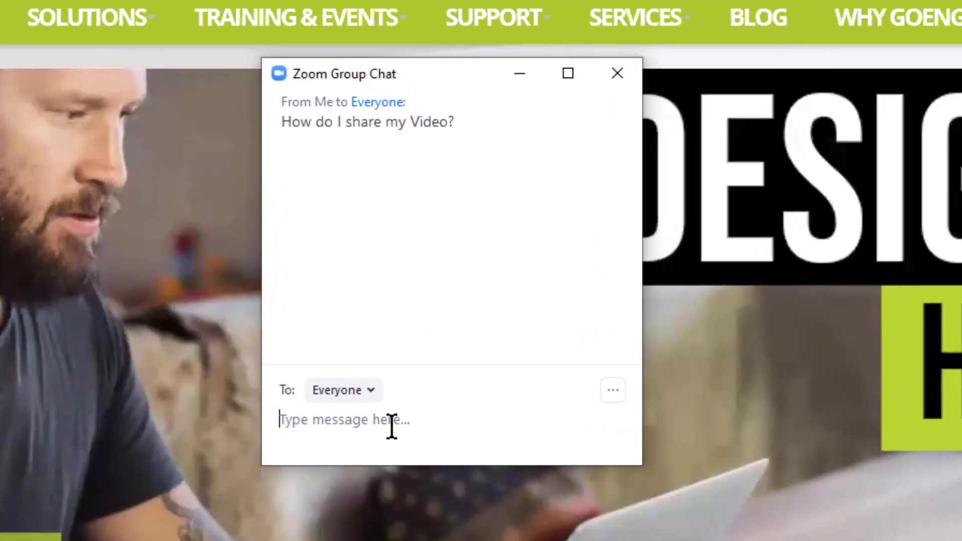
type("How do I s")
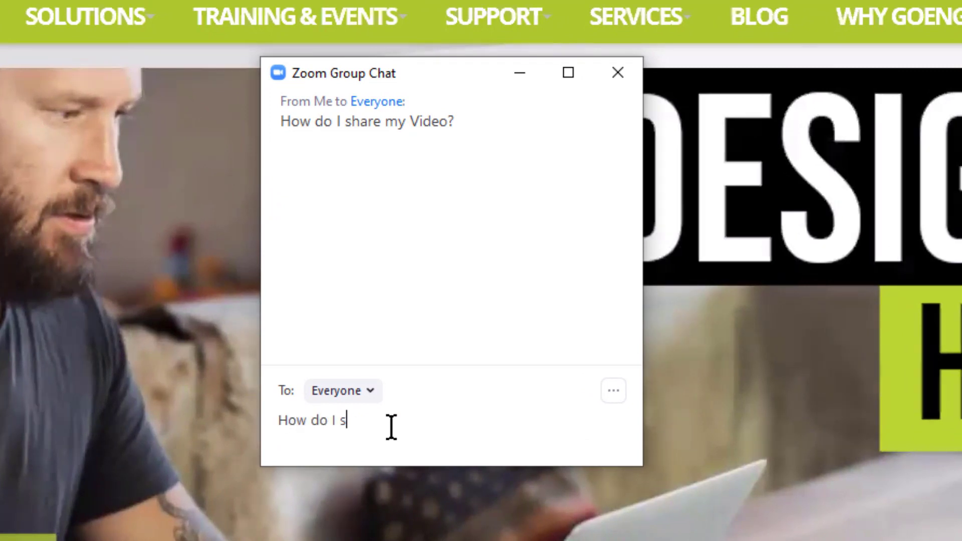
type("hare my screen?")
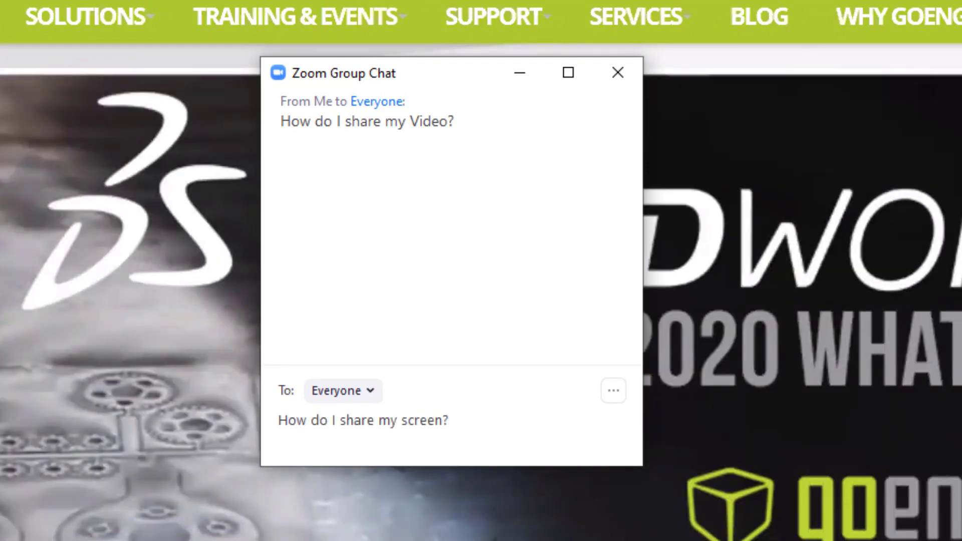
key("Return")
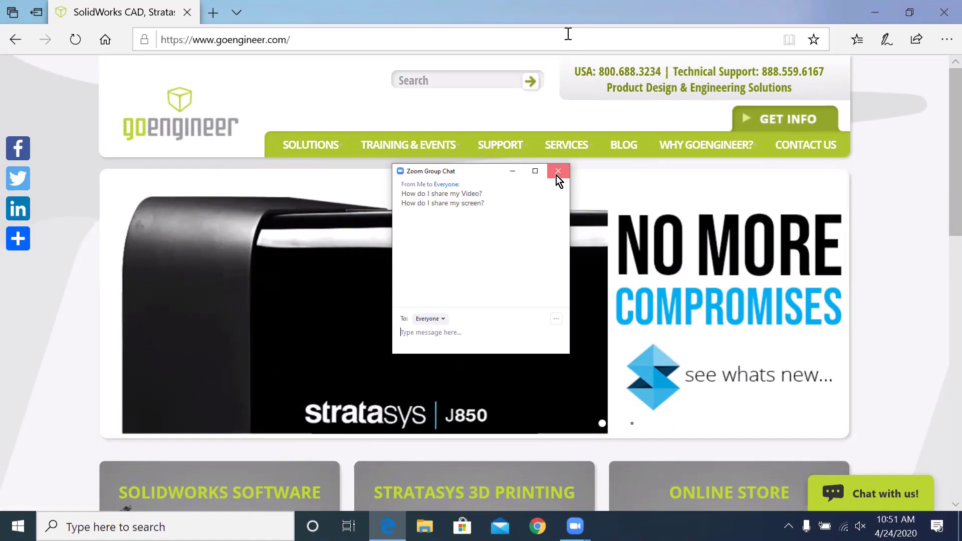
left_click(582, 130)
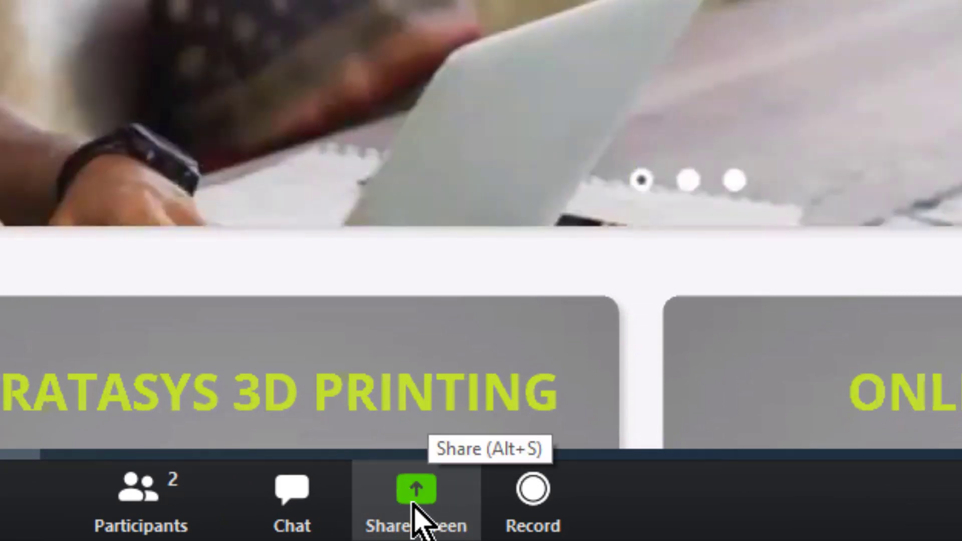
Step: Try to start a screen share while the other participant is sharing
left_click(412, 503)
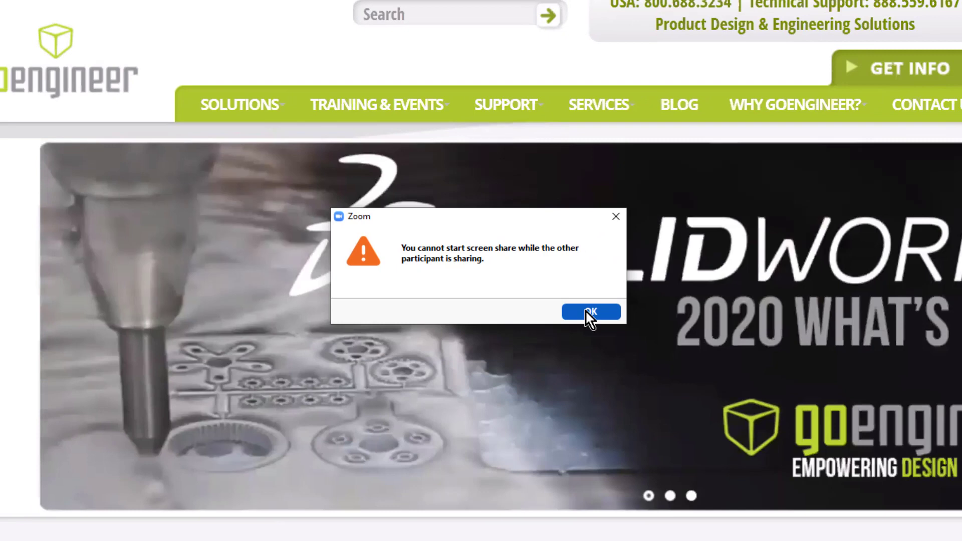
left_click(618, 332)
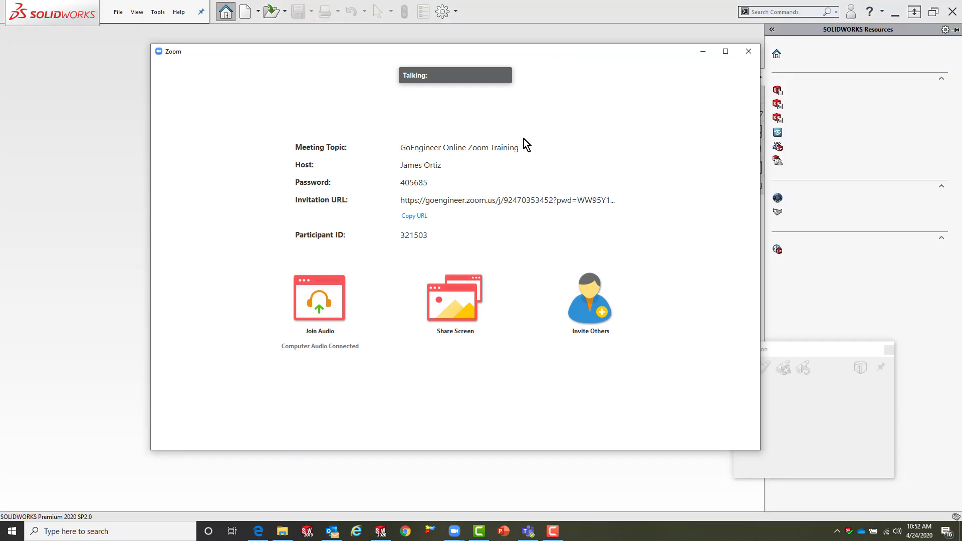
Step: Share Screen 1 with the meeting participants
mouse_move(523, 139)
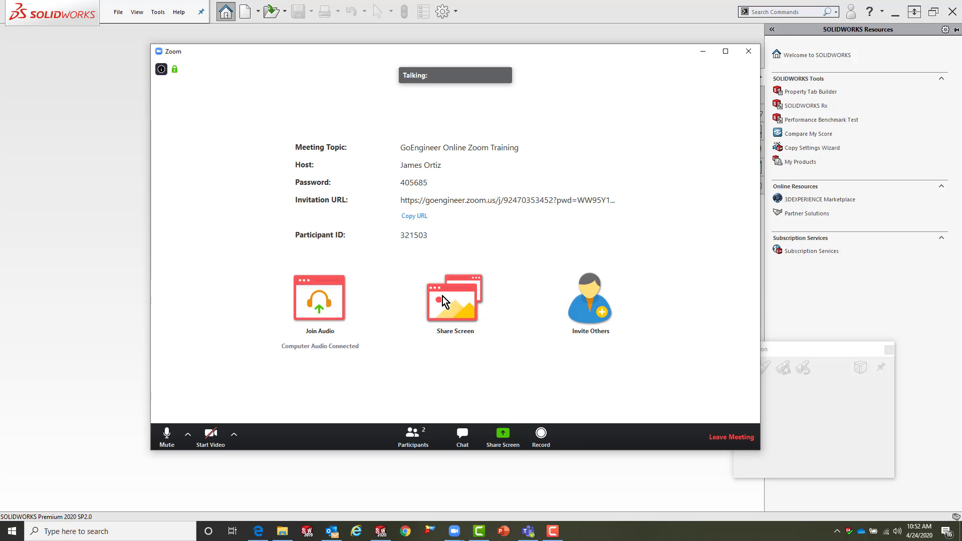
left_click(503, 437)
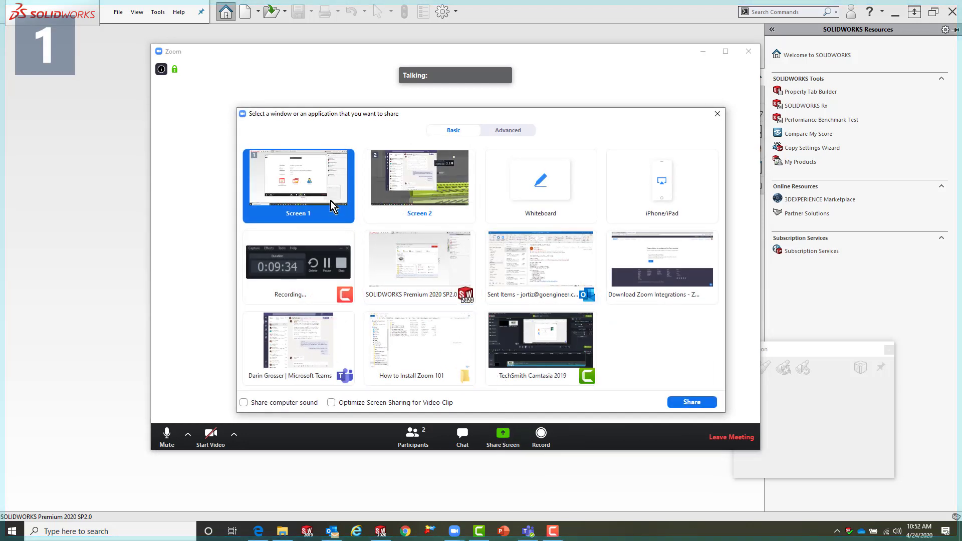
left_click(691, 399)
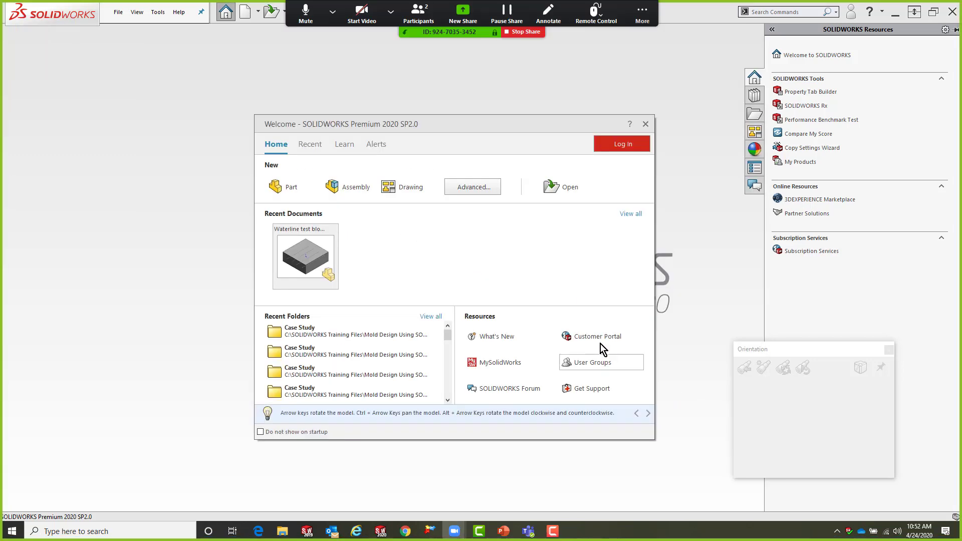
Step: In SOLIDWORKS, close the Welcome dialog and create a new part document
left_click(645, 125)
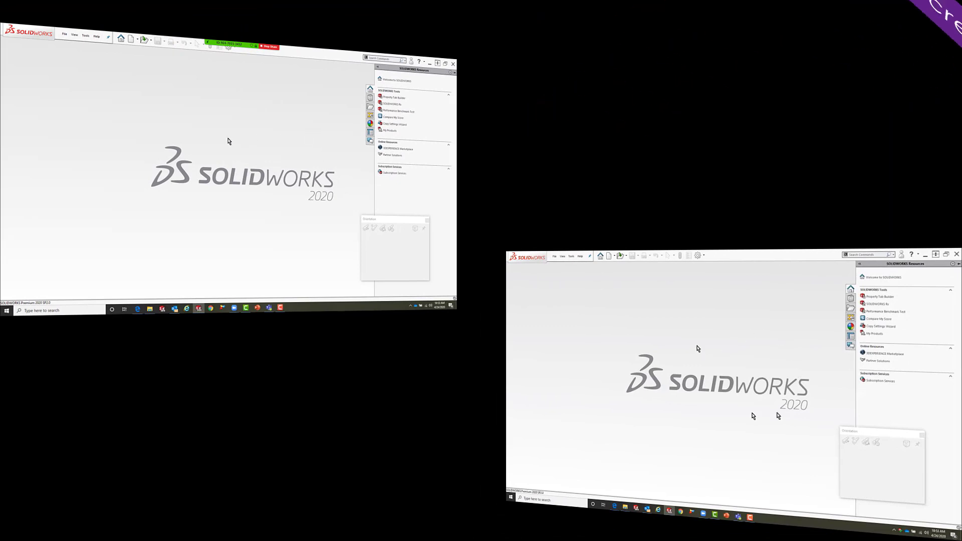
left_click(130, 40)
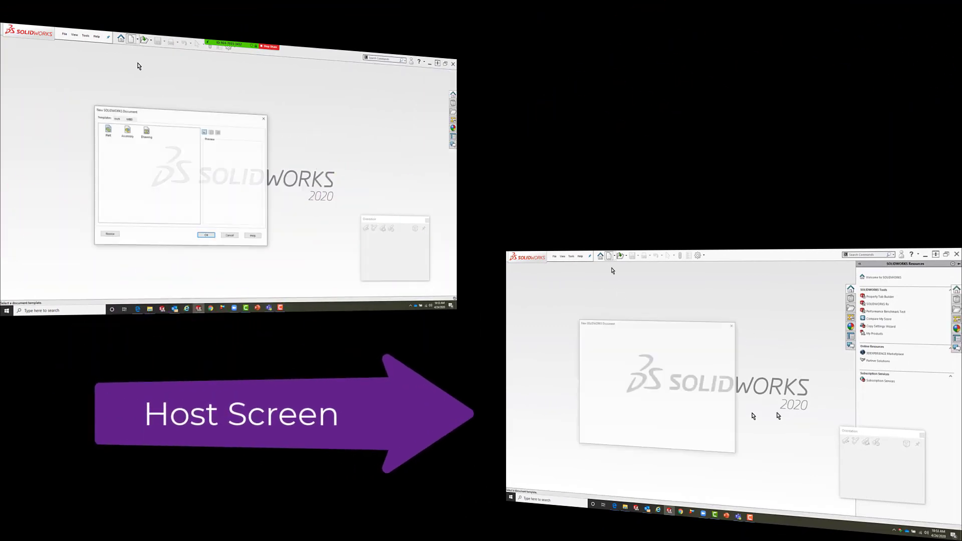
double_click(107, 132)
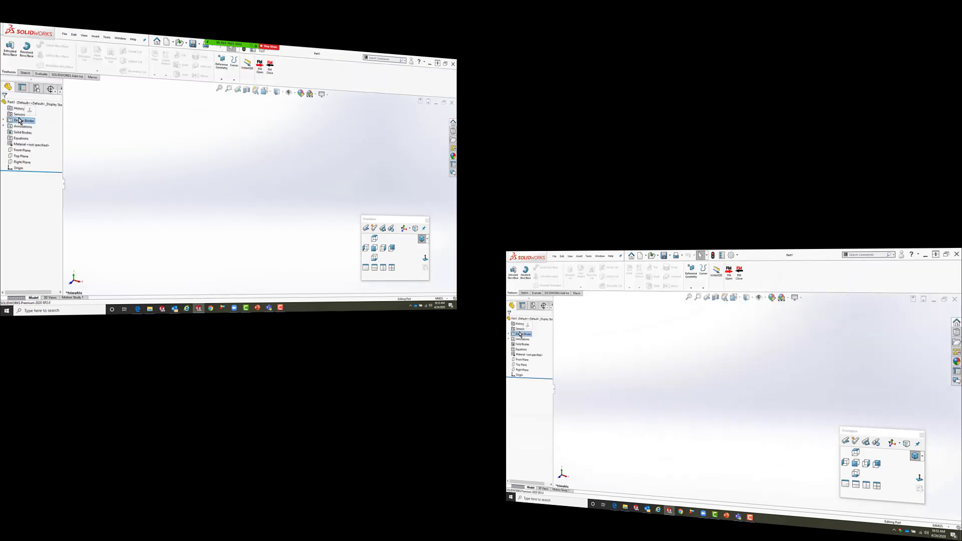
Step: Start a sketch on the Front Plane and draw a center rectangle about 124 mm wide, centered on the origin
left_click(20, 151)
left_click(24, 143)
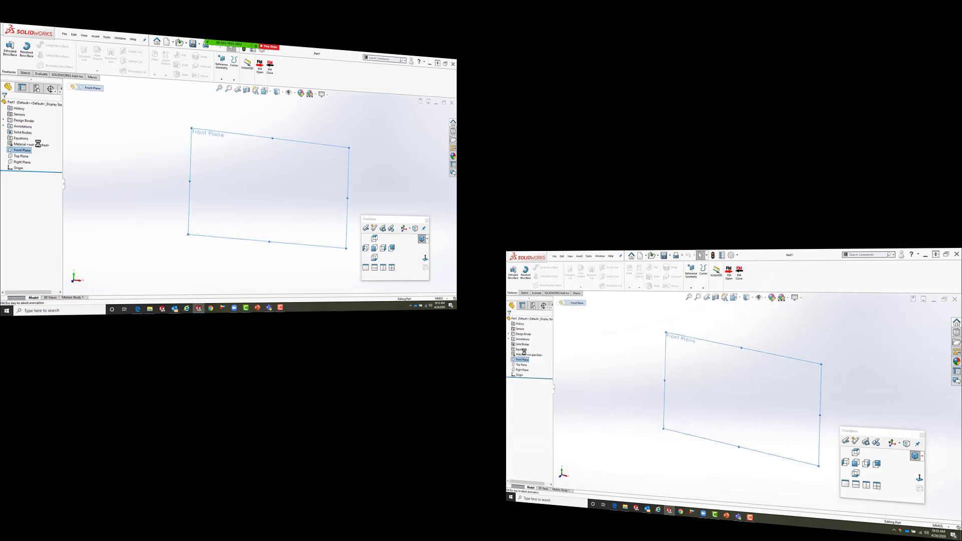
key("s")
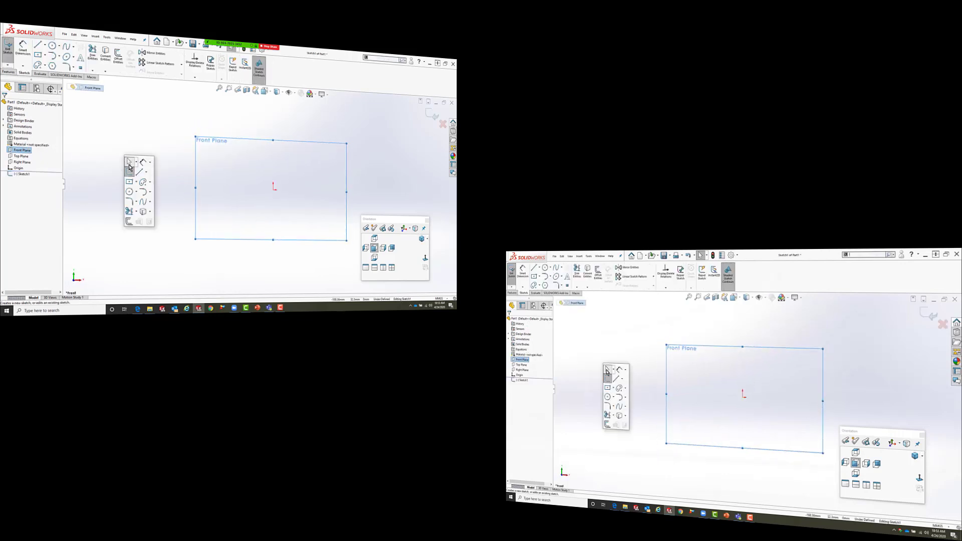
left_click(130, 182)
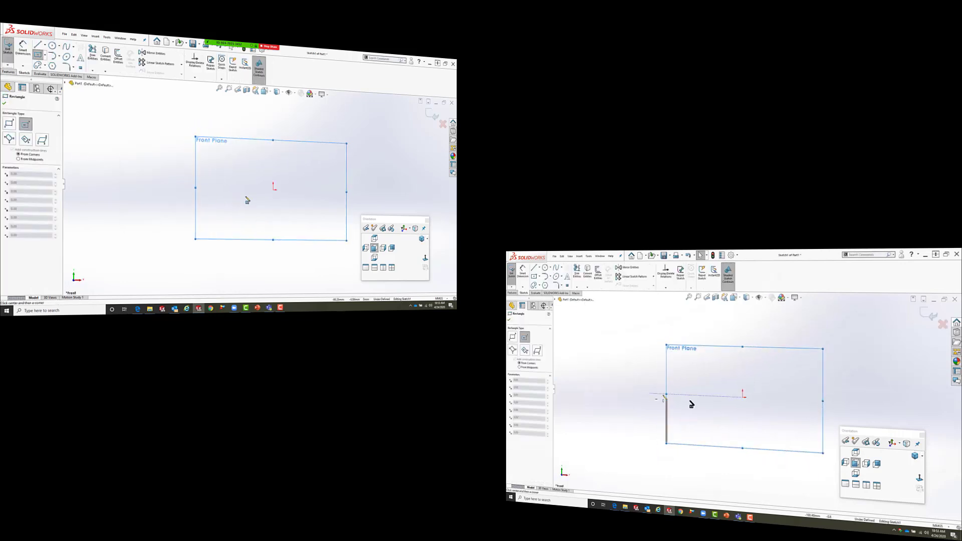
left_click(274, 187)
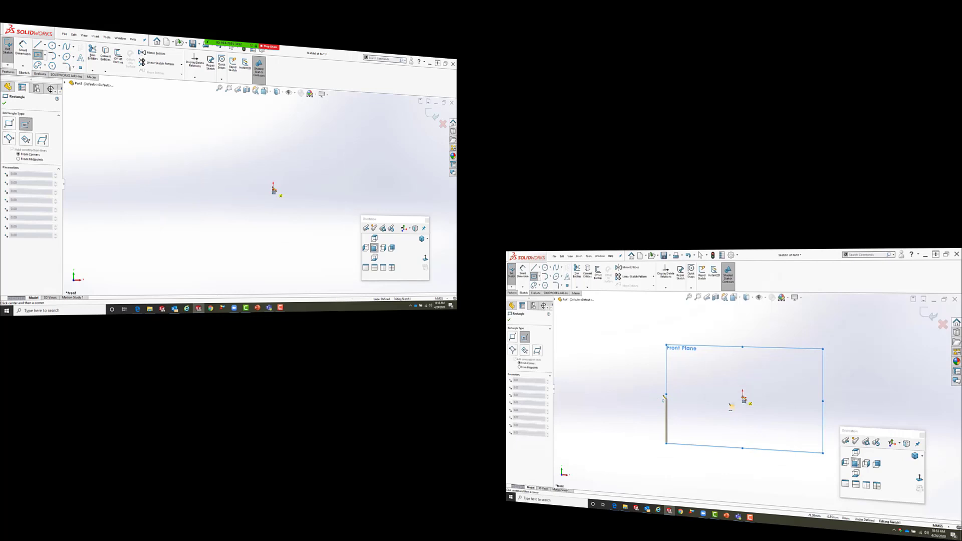
left_click(219, 144)
Step: Dimension the rectangle's upper edge to 125 mm and make all four sides equal
key("d")
left_click(241, 146)
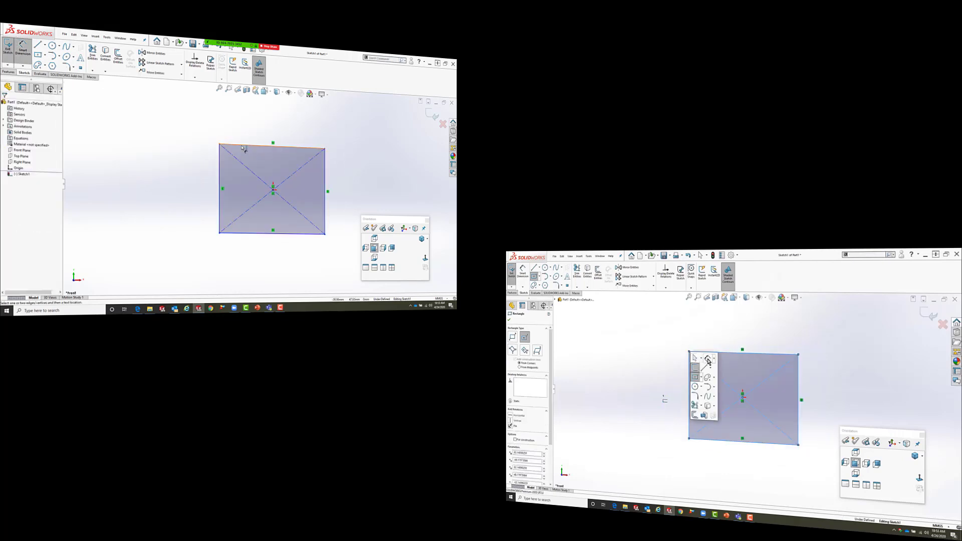
left_click(249, 120)
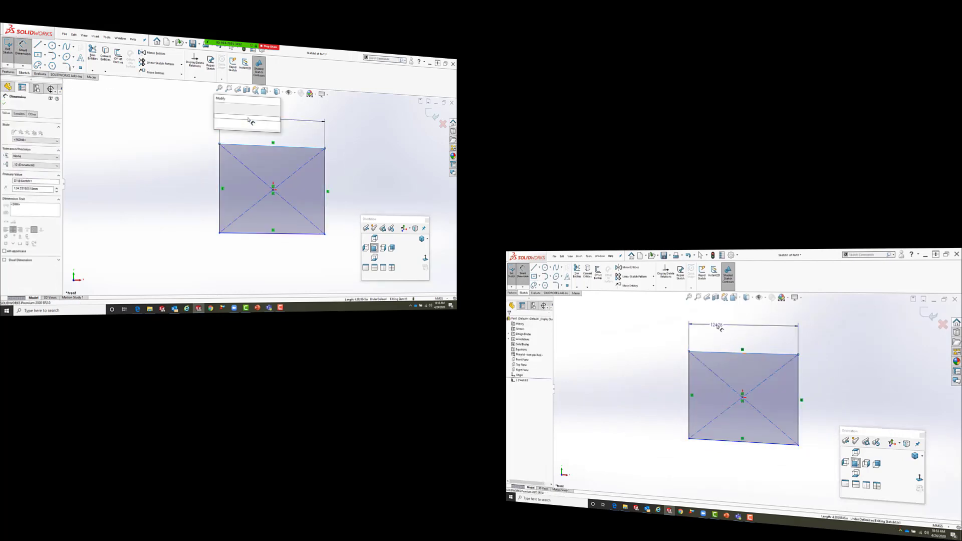
type("125")
key("Return")
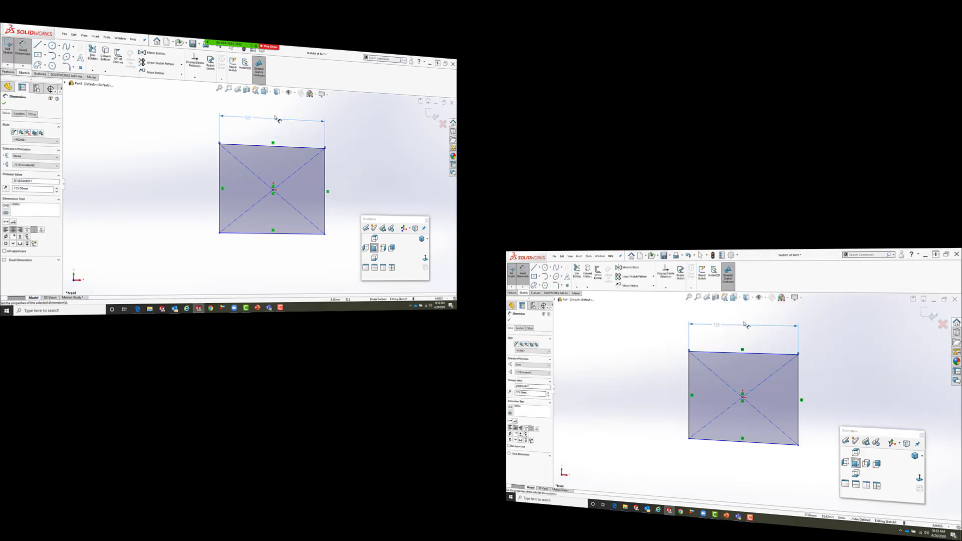
key("Escape")
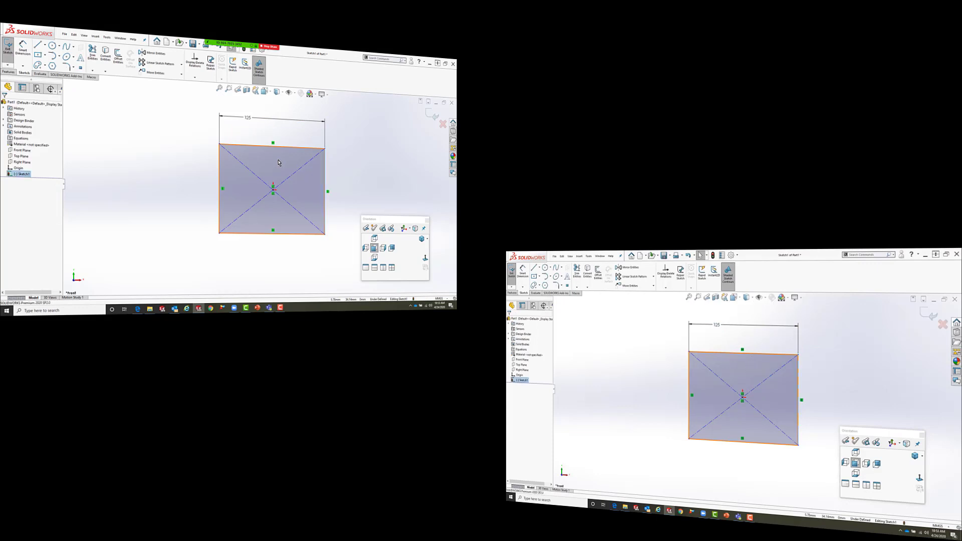
left_click(279, 162)
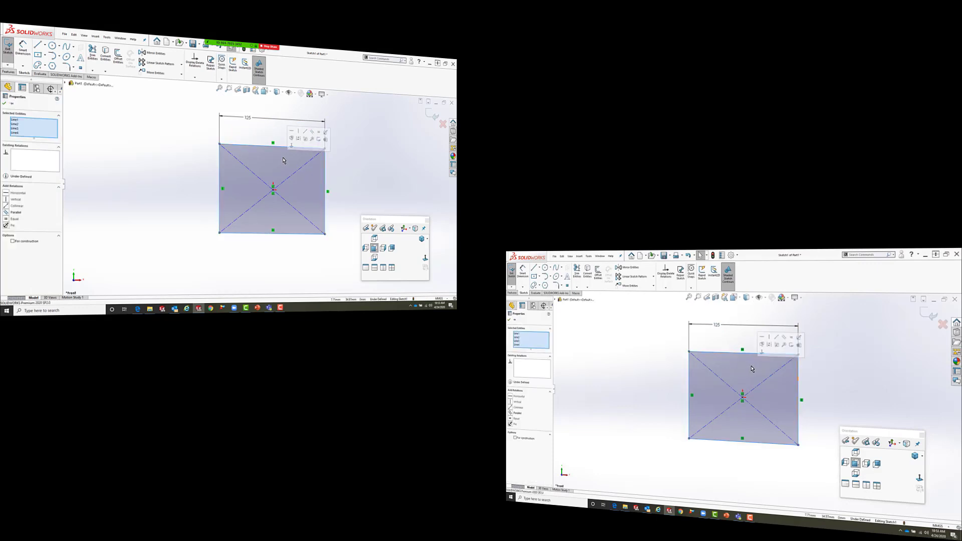
left_click(319, 136)
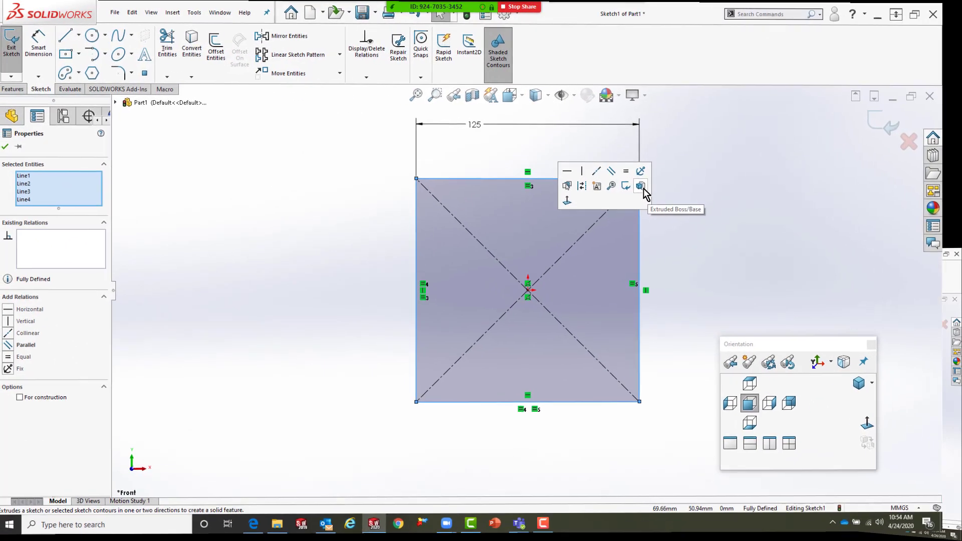
Step: Extrude the square sketch as a blind boss with a depth of 100 mm
left_click(642, 187)
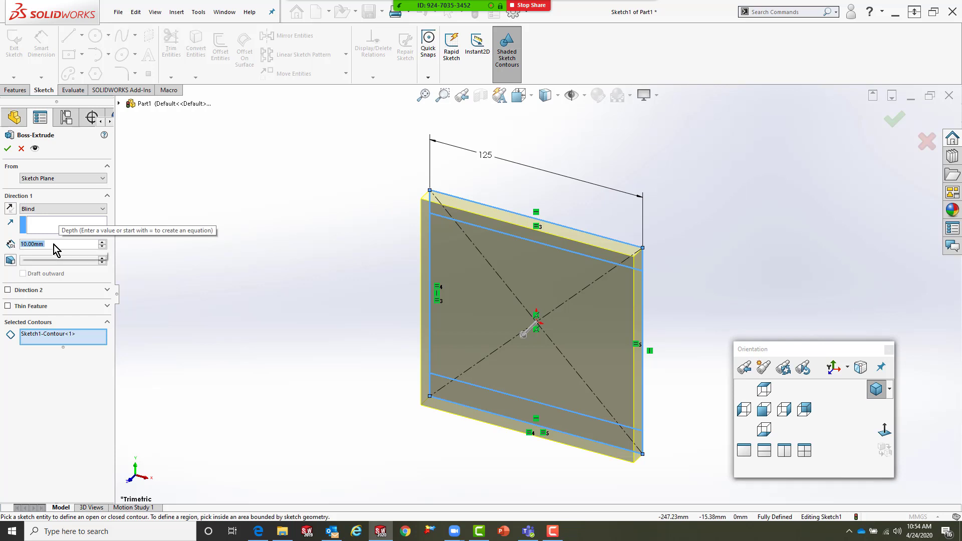
type("100")
key("Return")
left_click(8, 148)
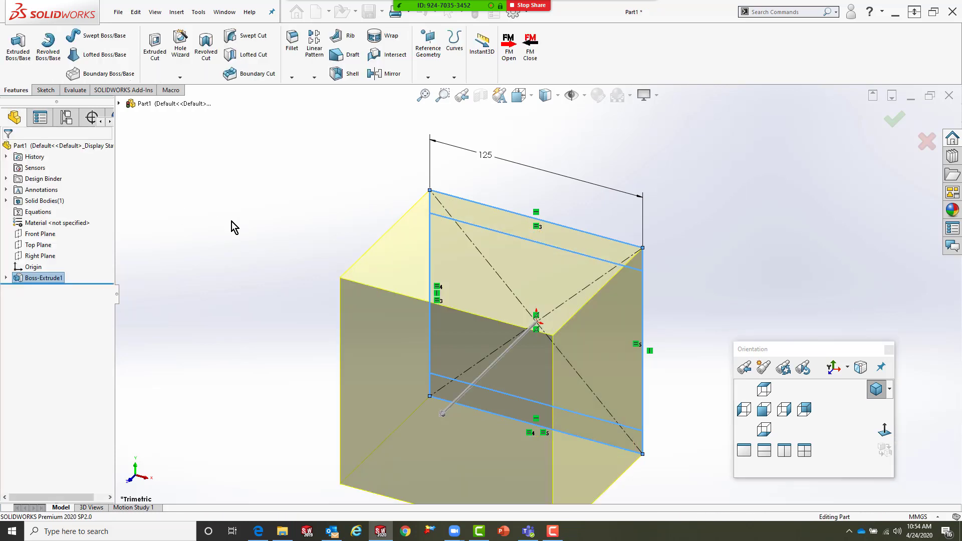
key("f")
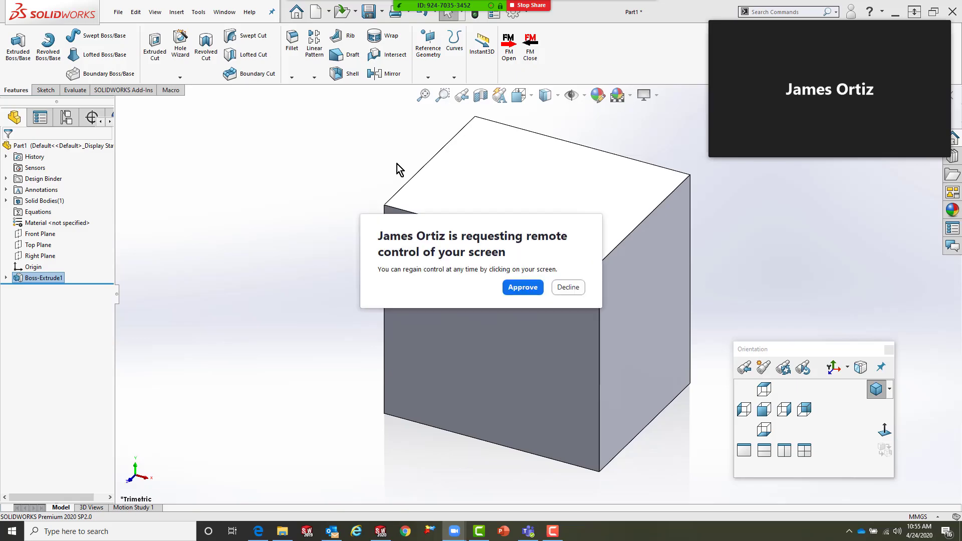
Step: Approve the meeting participant's request for remote control of the shared screen
left_click(524, 286)
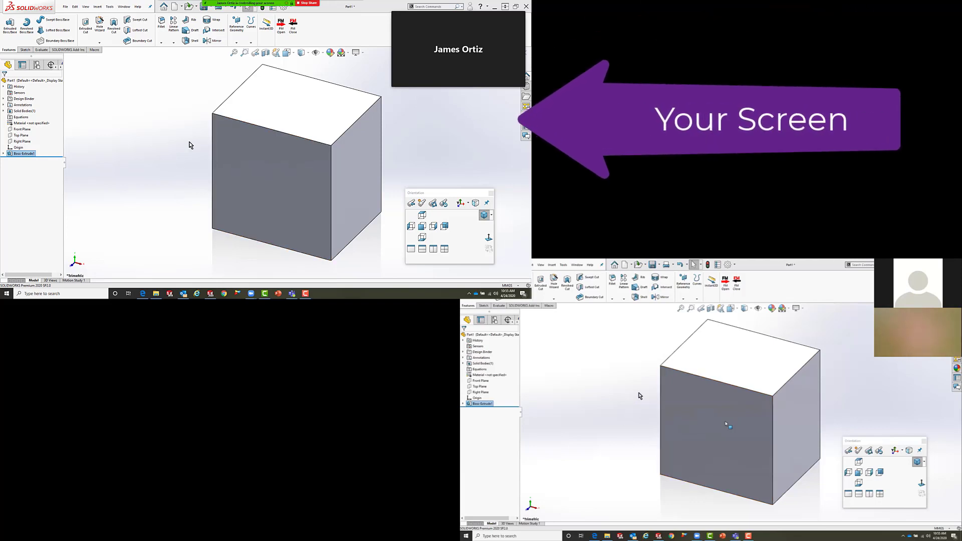
Step: Fillet the edges around the block's front face with a 30 mm radius
left_click(263, 159)
key("s")
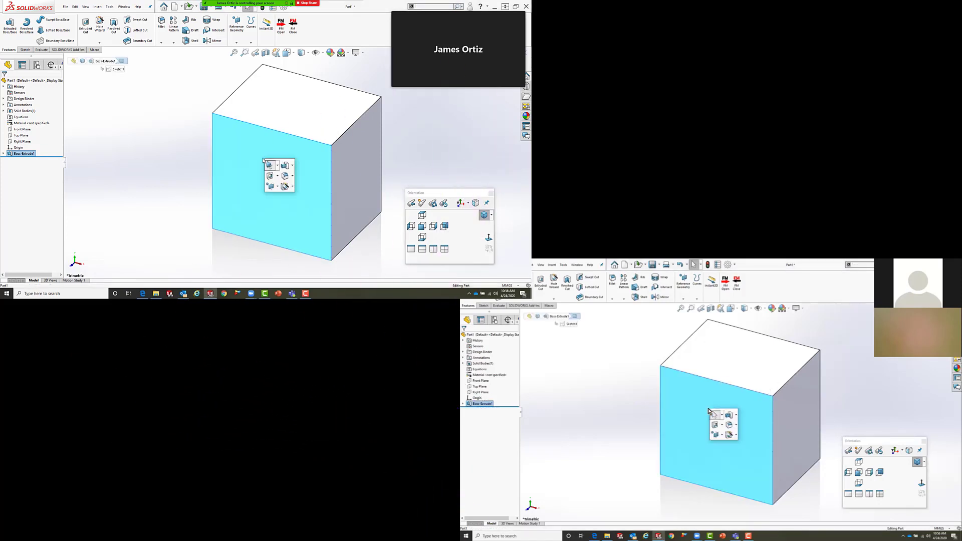
left_click(285, 177)
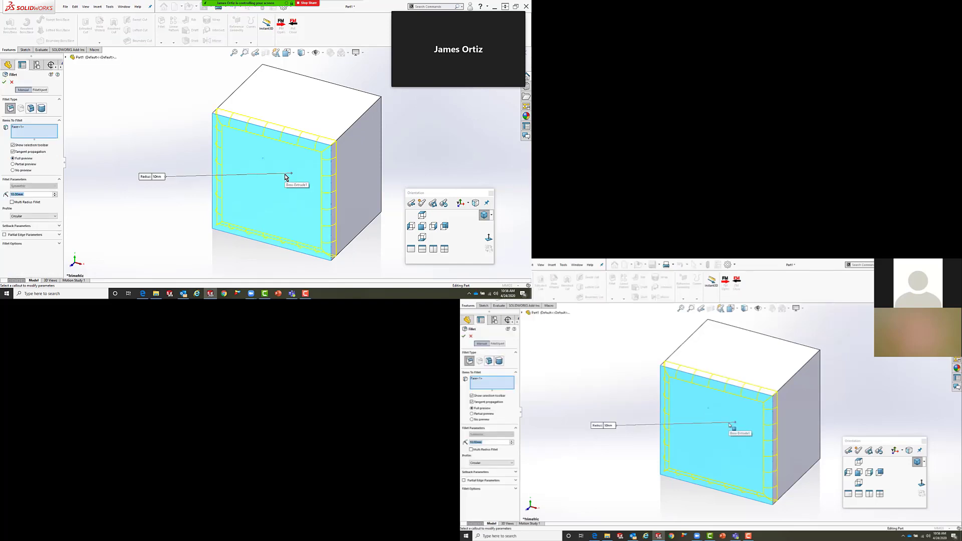
type("30")
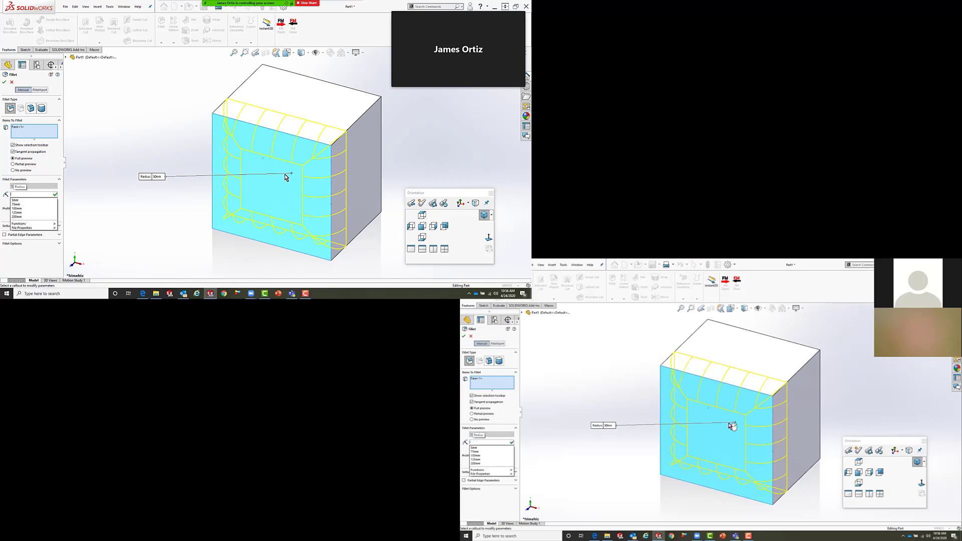
type("30")
key("Return")
key("Return")
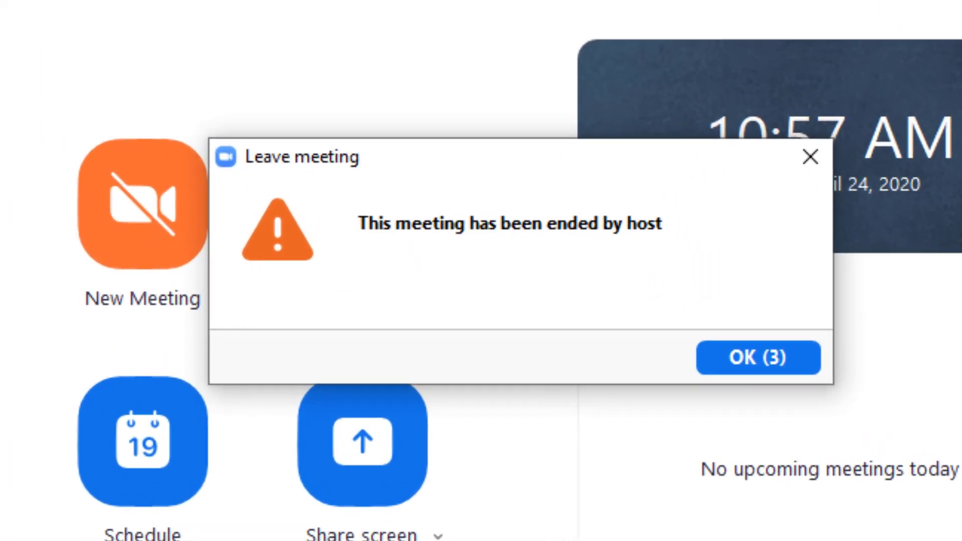
Step: In Zoom, dismiss the notice about the host ending the meeting
left_click(774, 361)
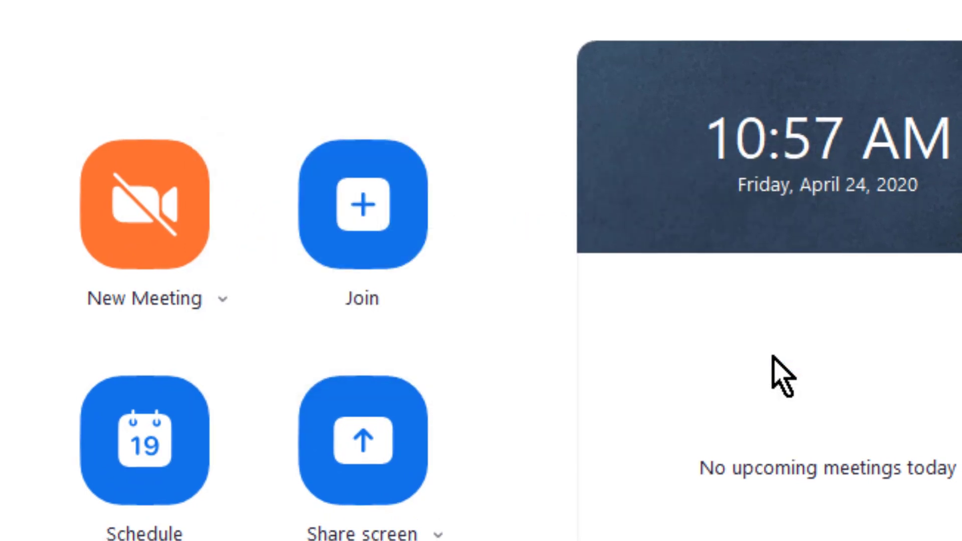